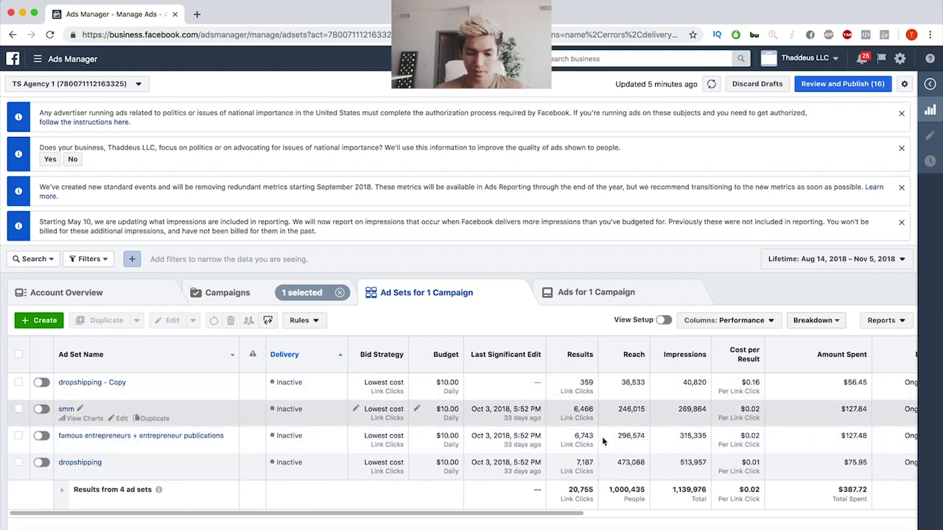
- Compare results, reach, impressions, cost per link click and amount spent across the campaign's ad sets
scroll(660, 427, right, 1)
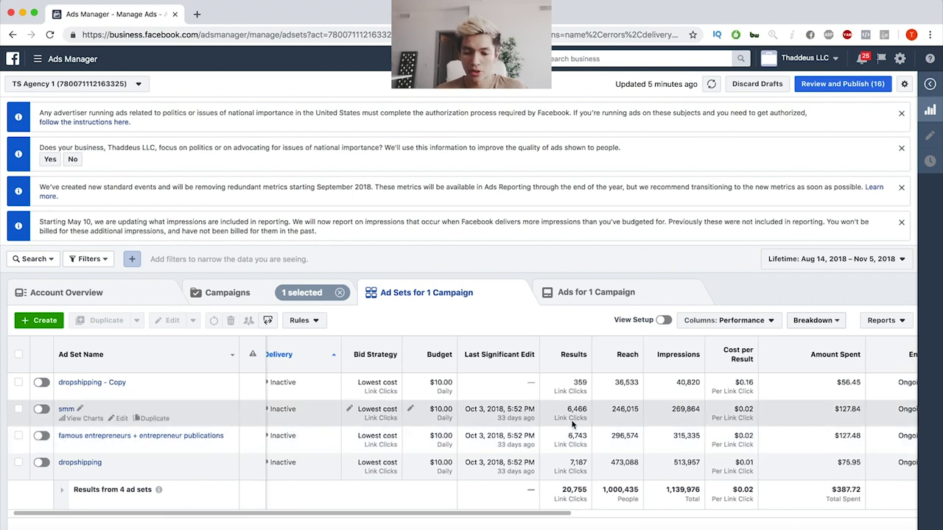
scroll(572, 420, right, 5)
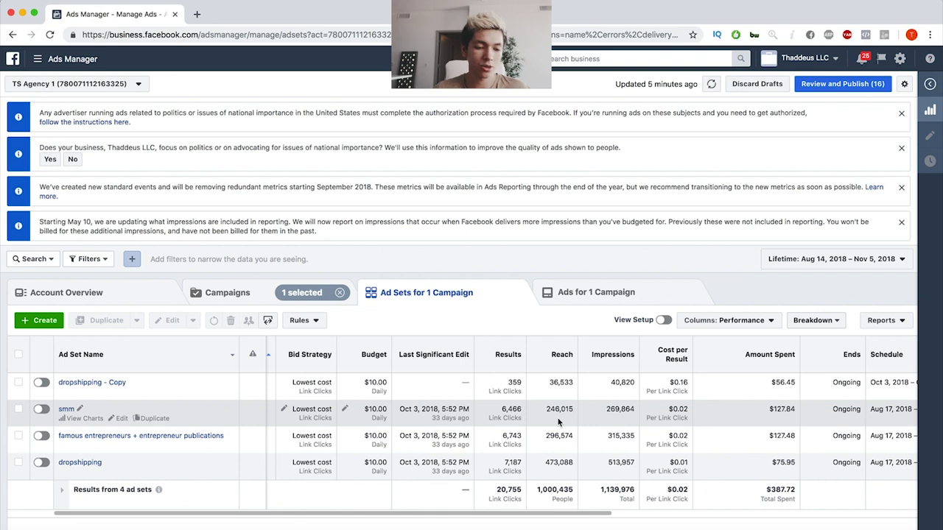
scroll(523, 424, left, 3)
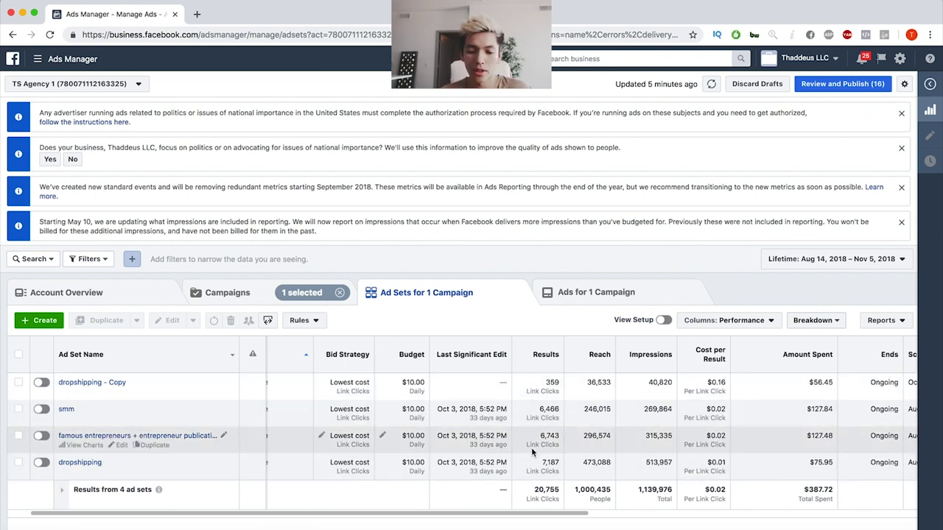
scroll(531, 447, right, 2)
scroll(531, 447, right, 3)
scroll(531, 447, left, 5)
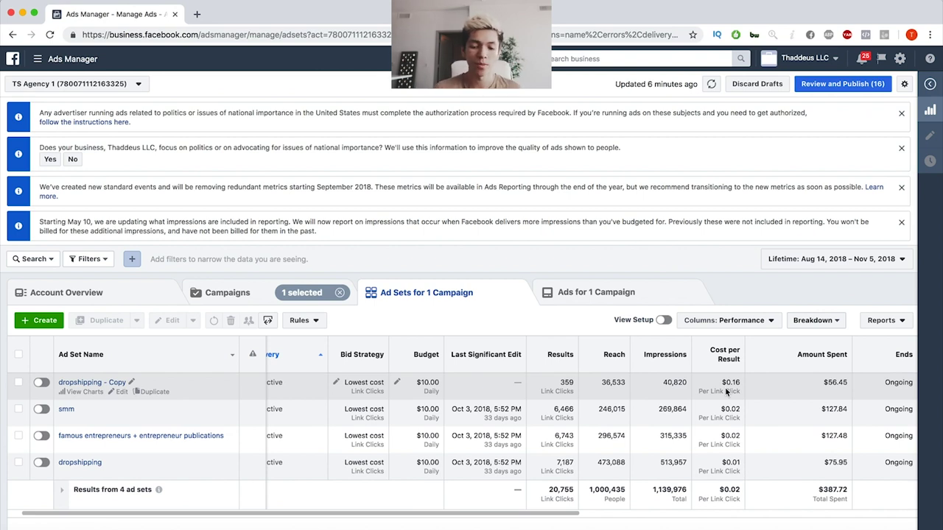
scroll(725, 426, right, 1)
scroll(608, 417, left, 3)
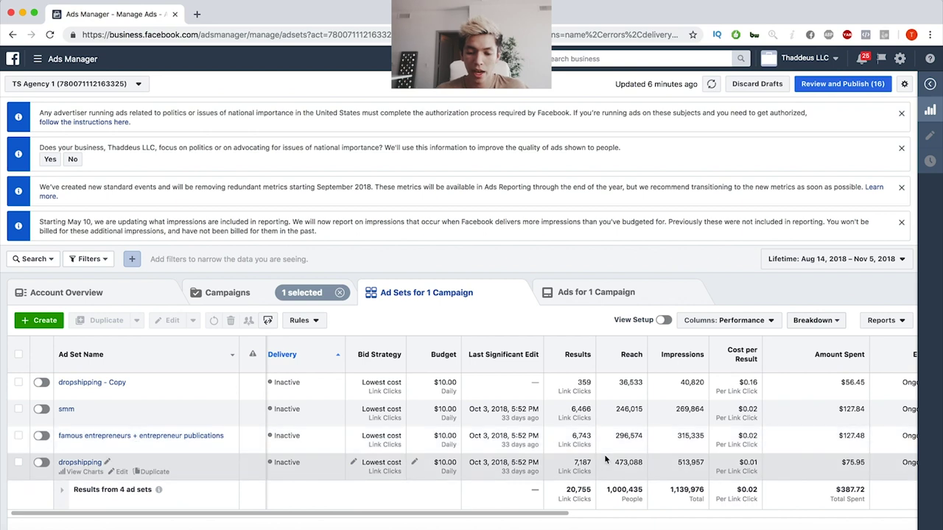
scroll(618, 442, left, 1)
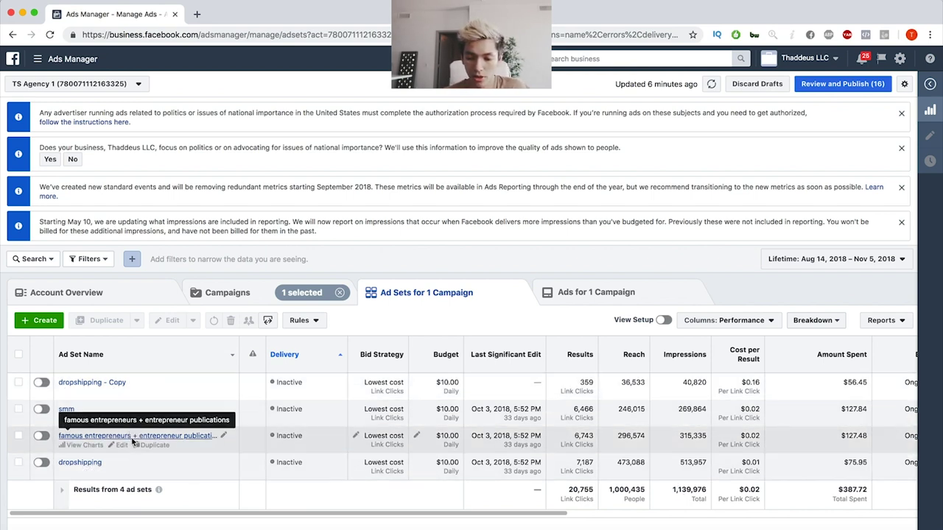
- Open the dropshipping ad set and review the performance metrics of its Main Video and Blooper ads
click(81, 463)
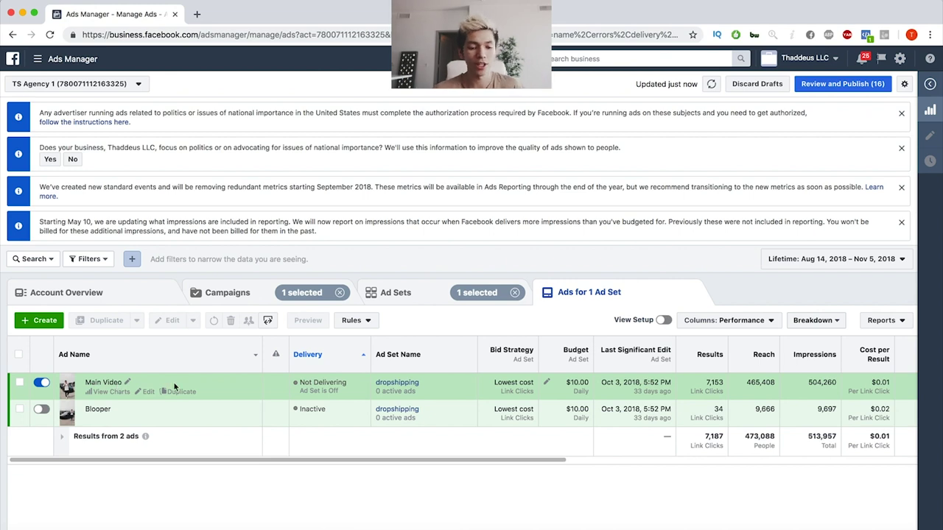
scroll(471, 378, right, 3)
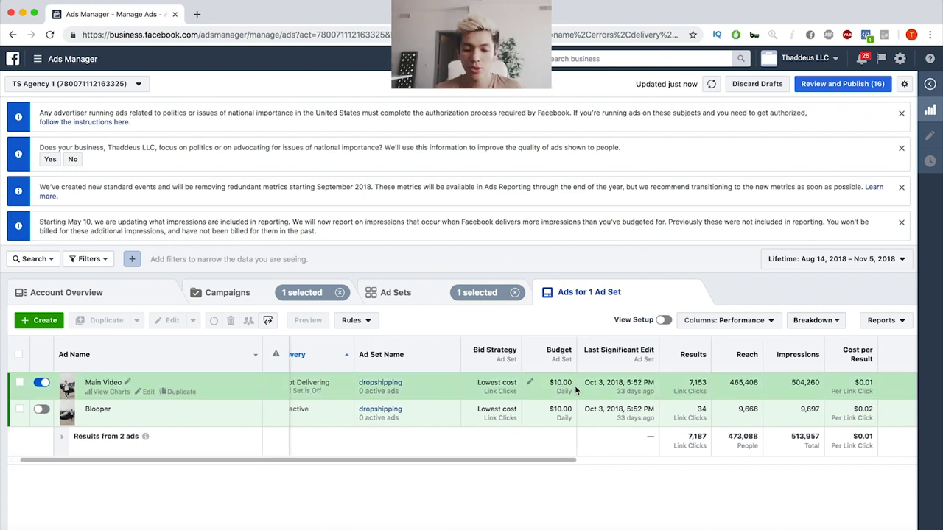
scroll(629, 397, right, 2)
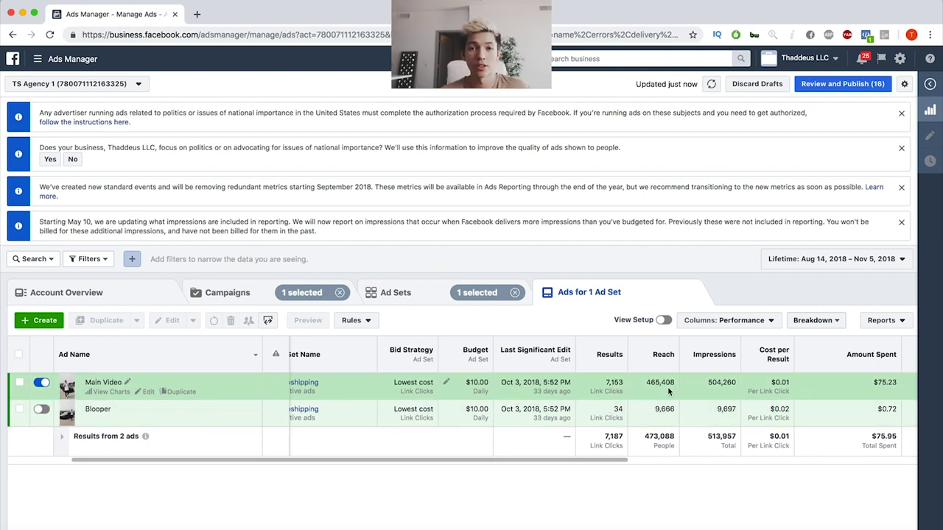
scroll(676, 390, right, 1)
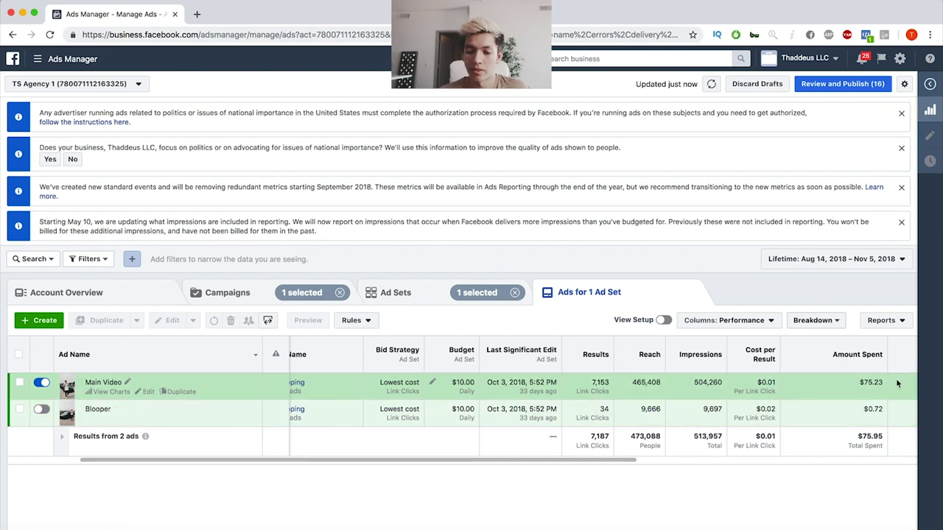
scroll(771, 382, right, 3)
scroll(771, 383, left, 5)
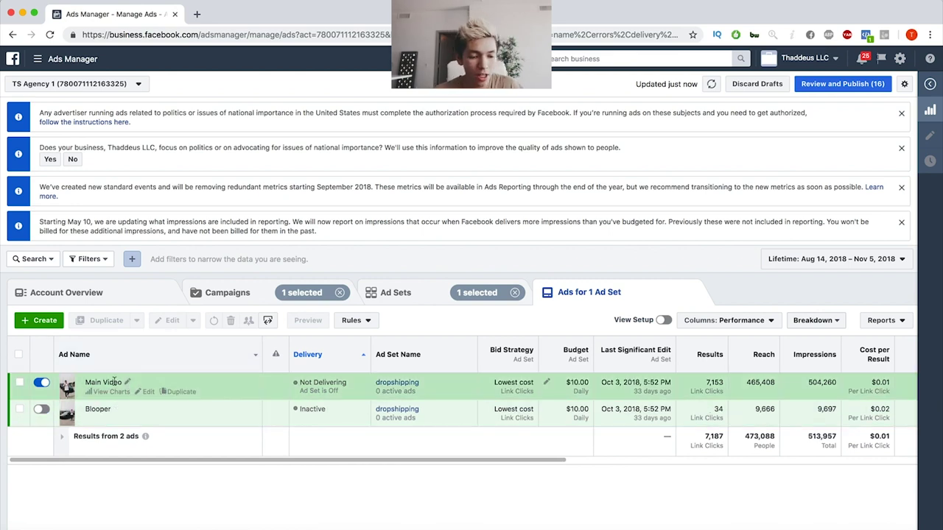
click(152, 397)
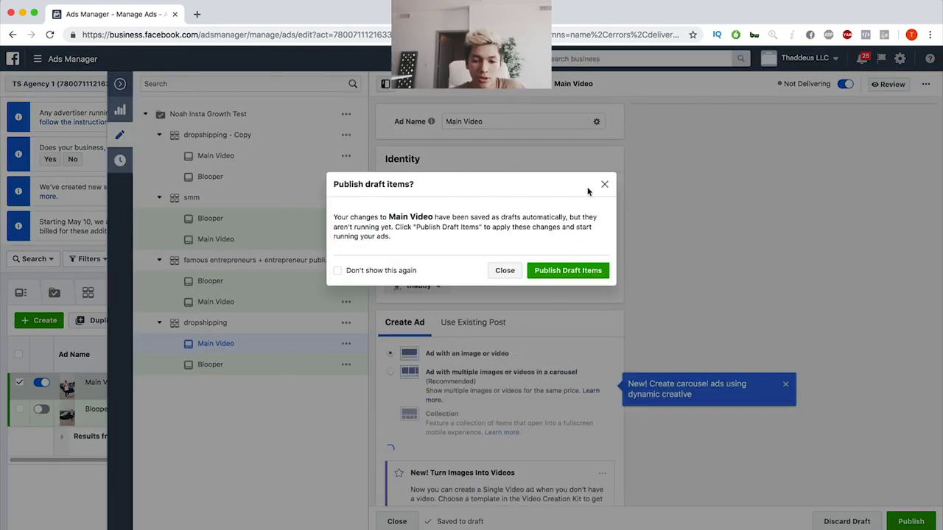
click(605, 184)
click(227, 294)
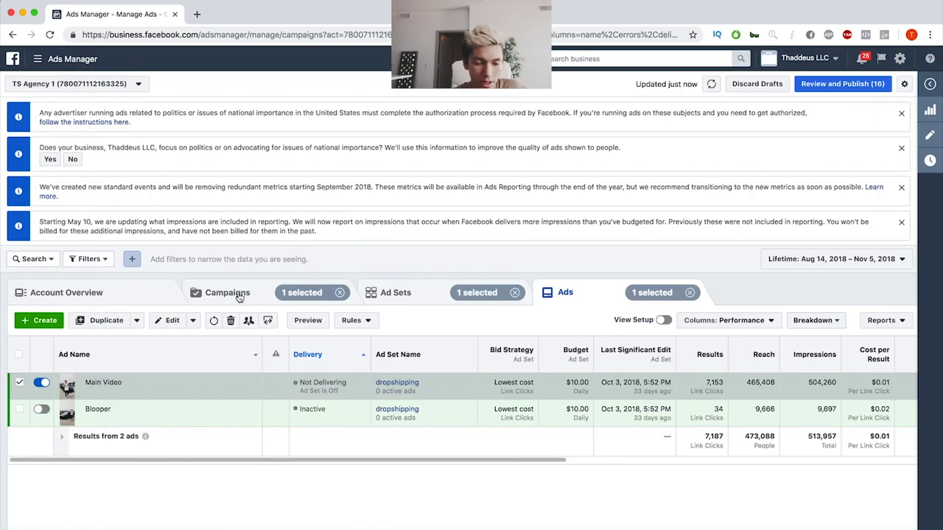
- Open the dropshipping ad set for editing and review its budget, locations, age range, gender and languages
click(404, 295)
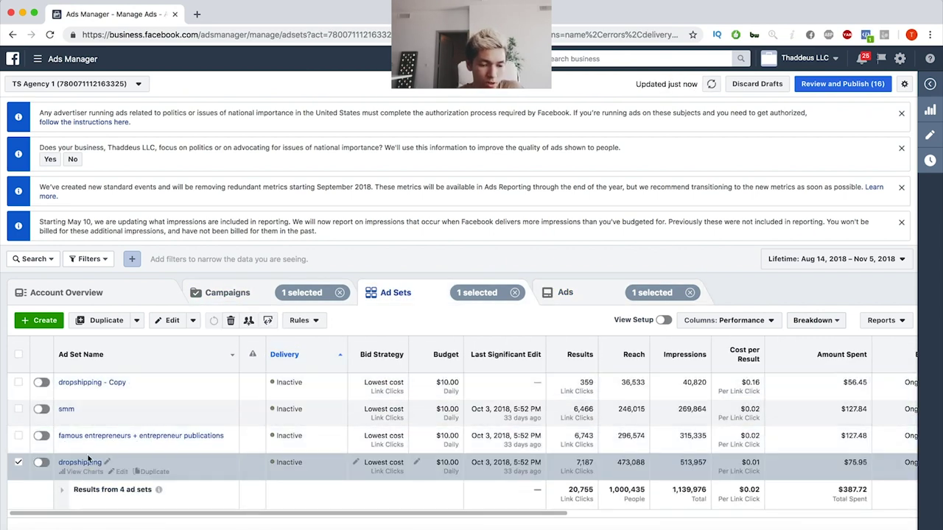
click(121, 471)
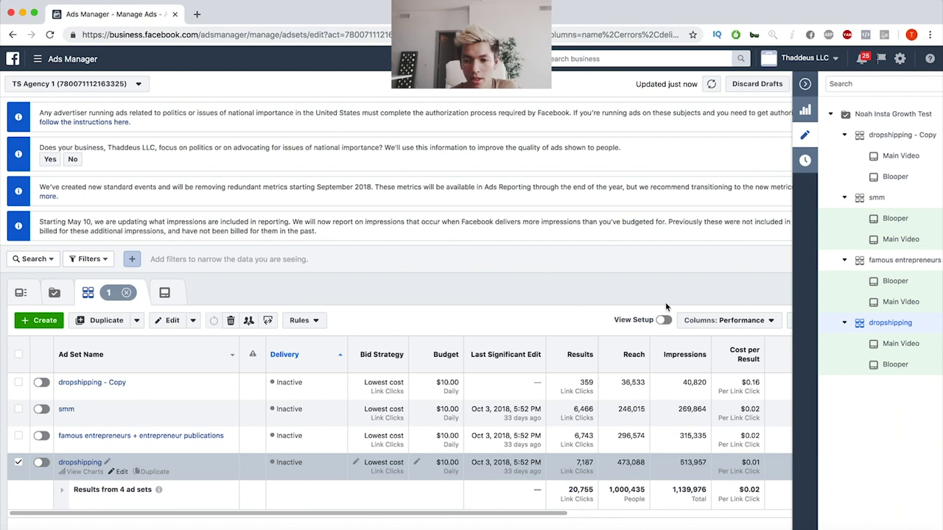
scroll(666, 215, down, 10)
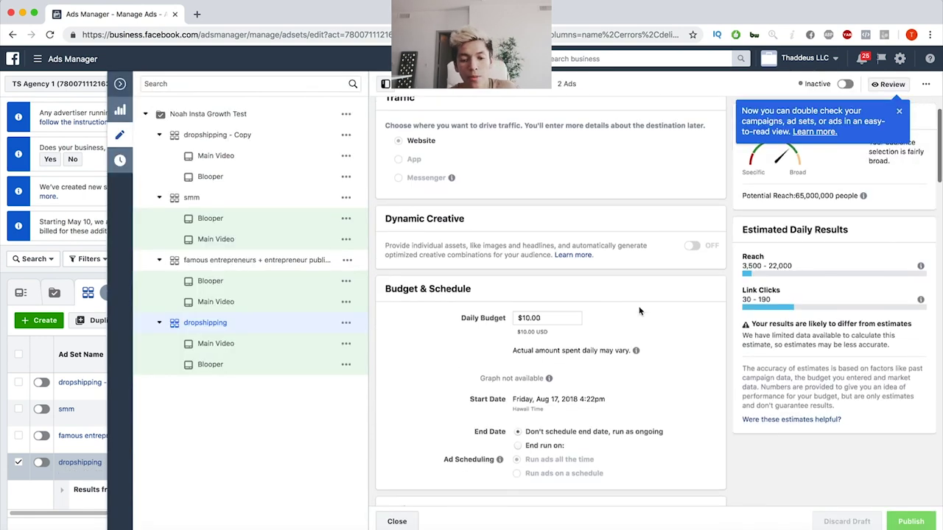
scroll(658, 320, up, 3)
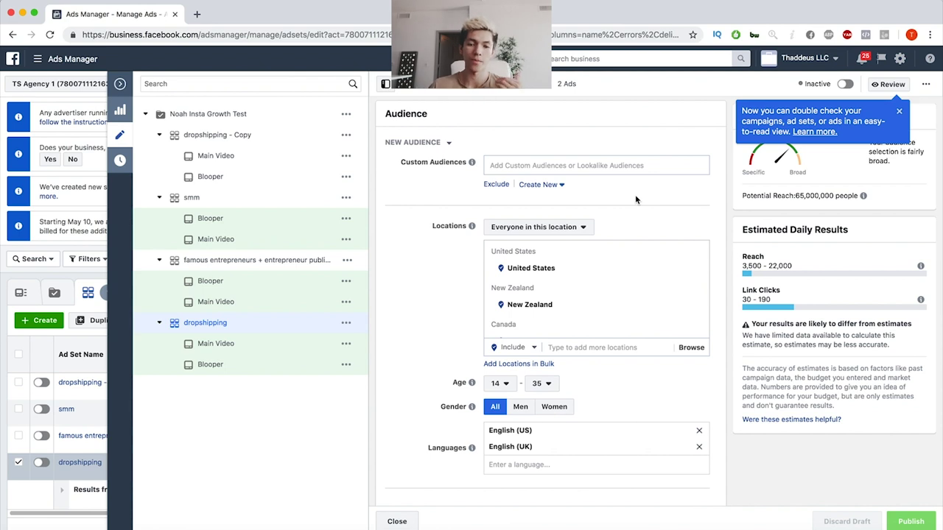
scroll(659, 219, down, 1)
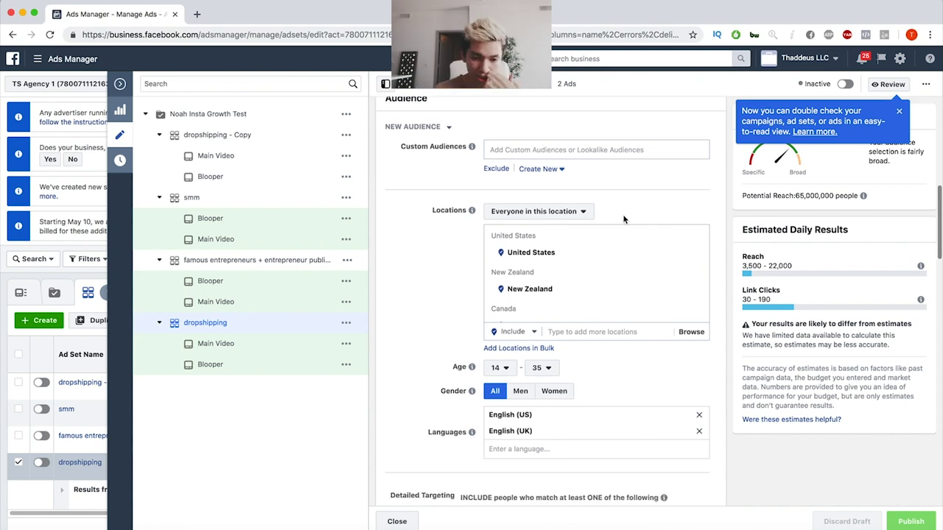
scroll(597, 286, down, 3)
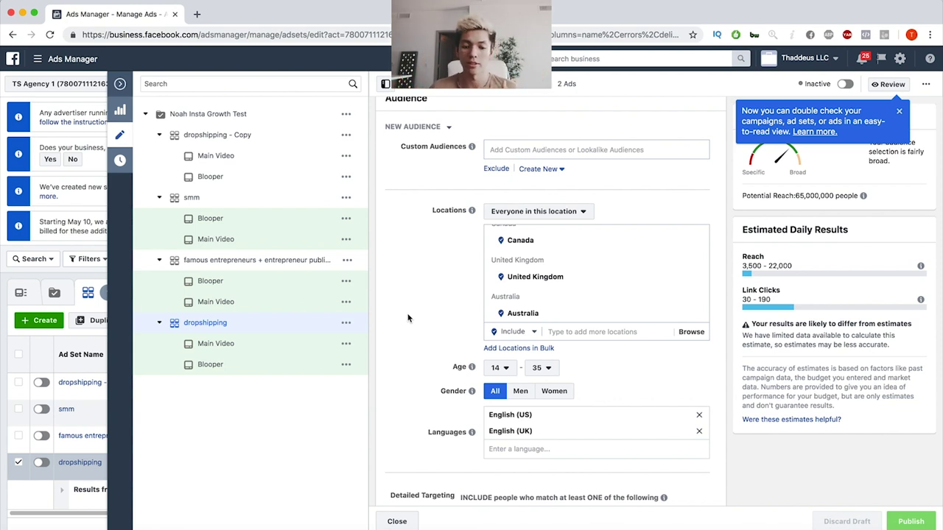
scroll(396, 332, down, 1)
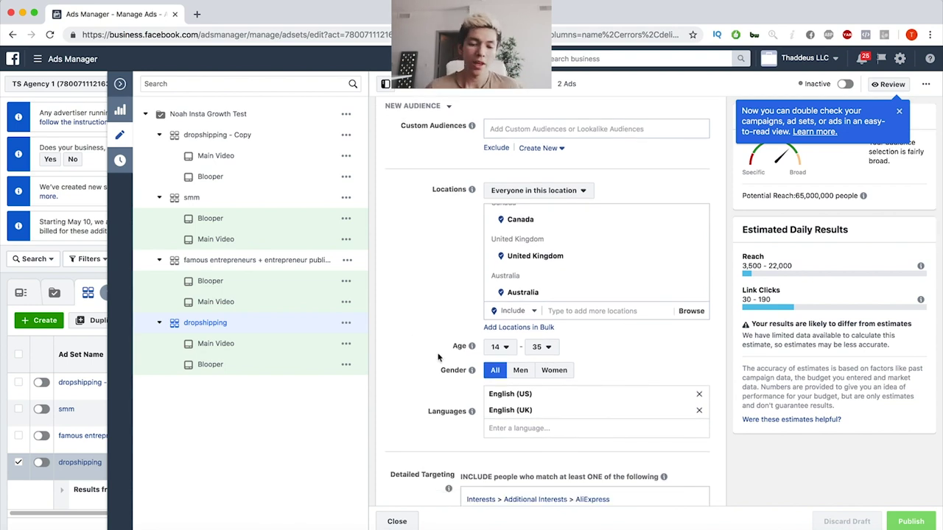
scroll(571, 355, down, 4)
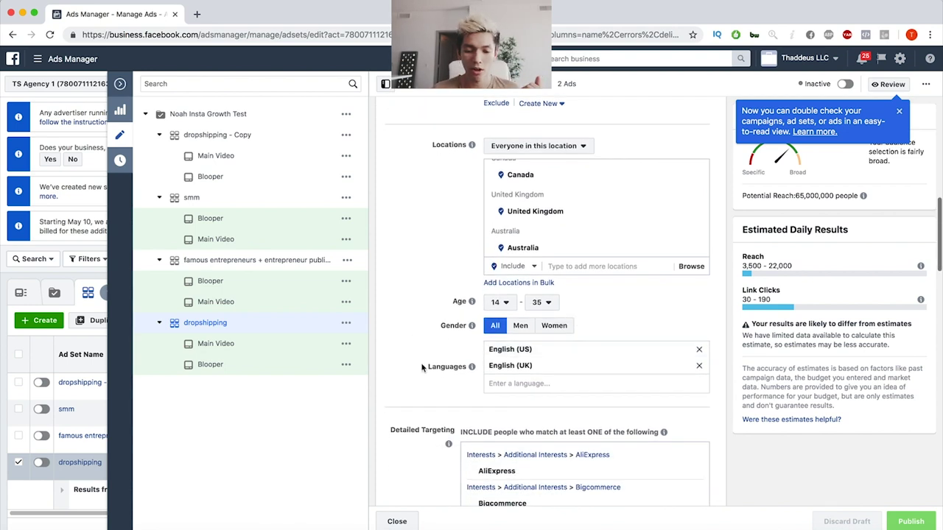
- Read through the interests included in the dropshipping ad set's detailed targeting
scroll(561, 328, down, 8)
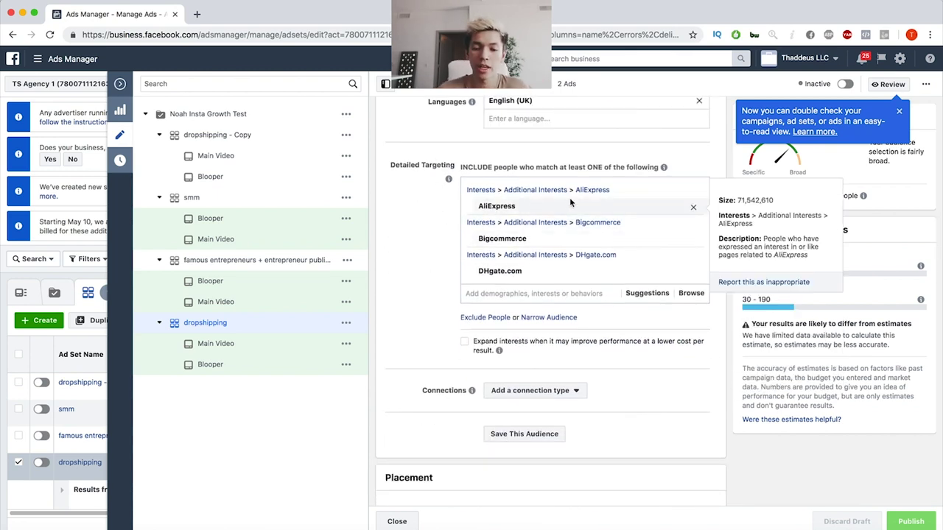
scroll(544, 203, down, 2)
scroll(549, 213, down, 3)
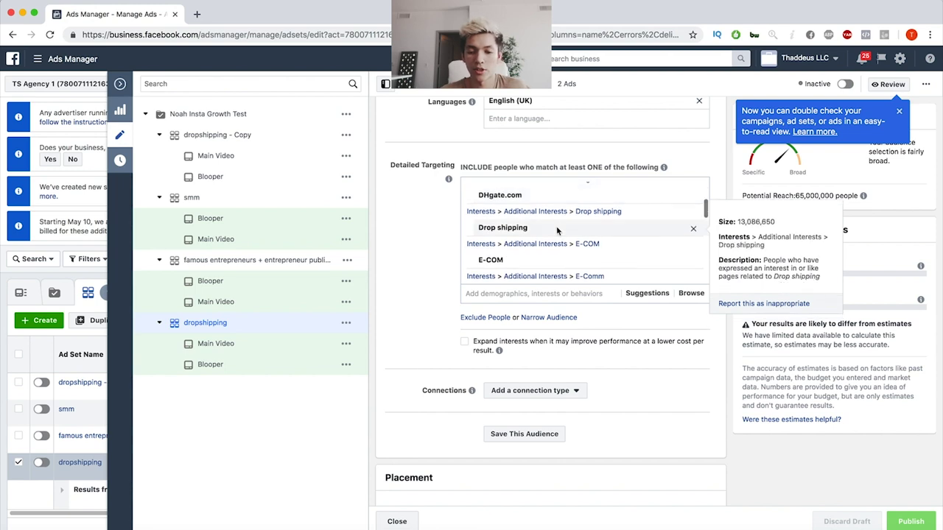
scroll(564, 238, down, 3)
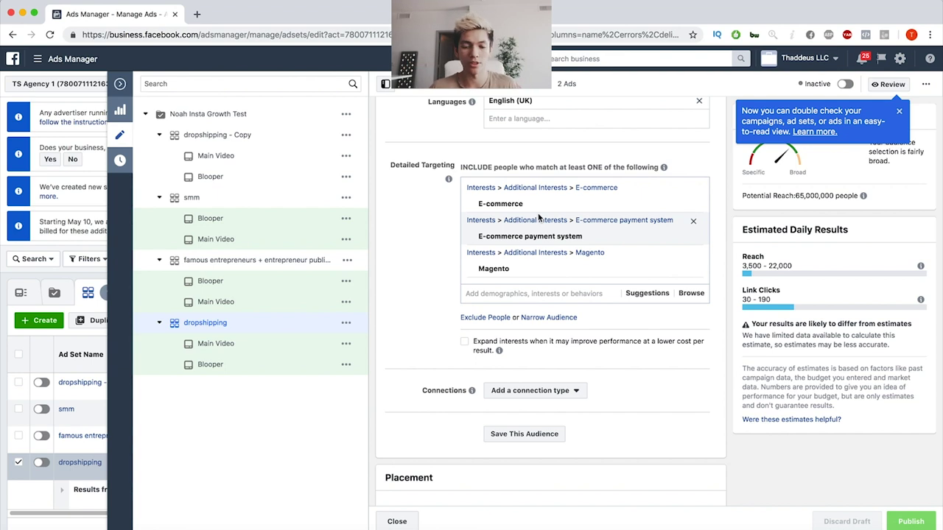
scroll(545, 217, down, 5)
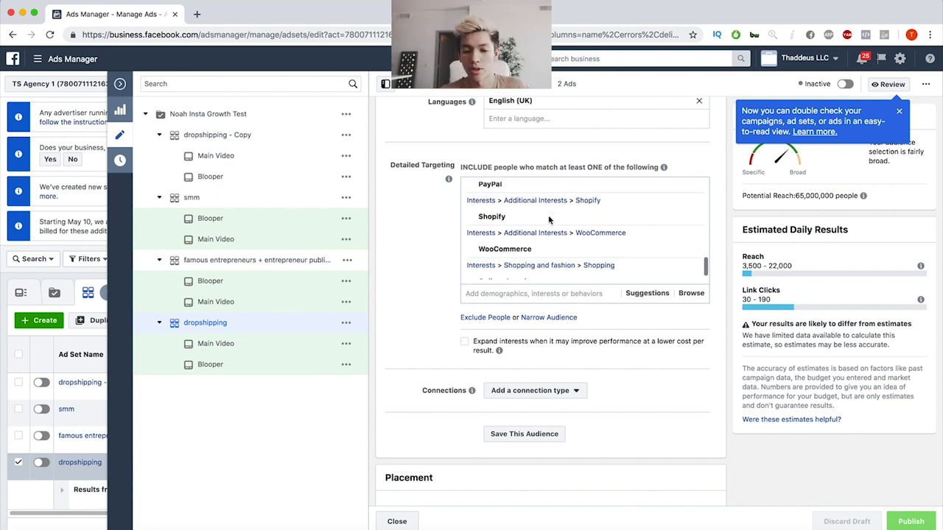
scroll(549, 219, down, 1)
scroll(431, 299, down, 2)
- Review the ad set's Facebook and Instagram placements, mobile device options and Optimization & Delivery settings
scroll(431, 299, down, 5)
scroll(531, 297, down, 10)
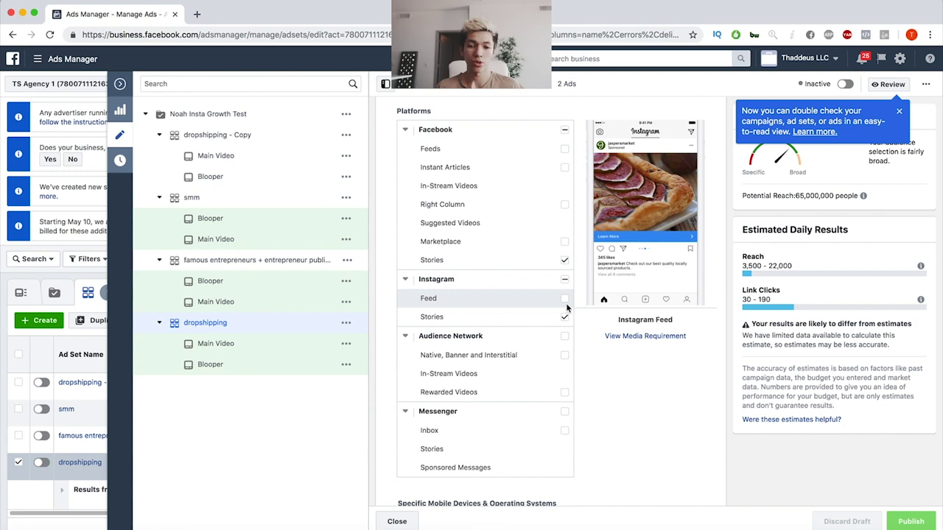
scroll(643, 367, down, 6)
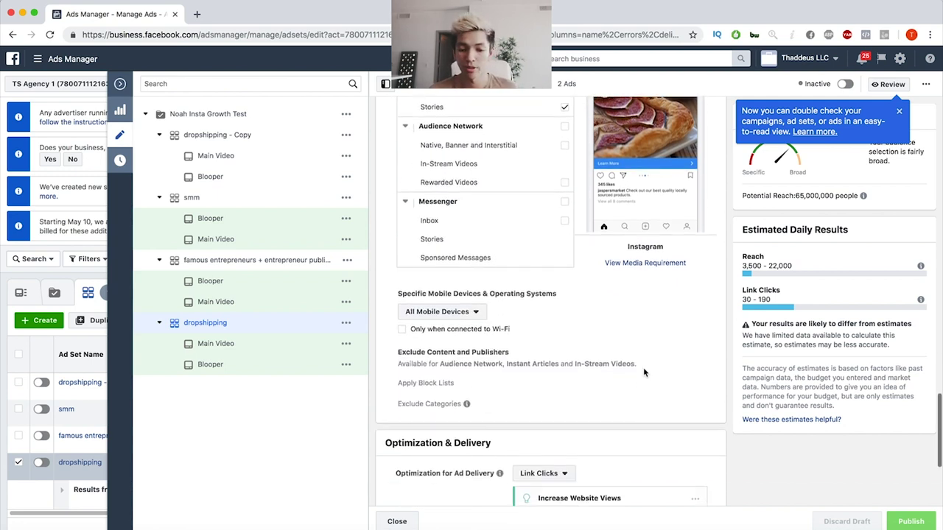
scroll(643, 370, down, 4)
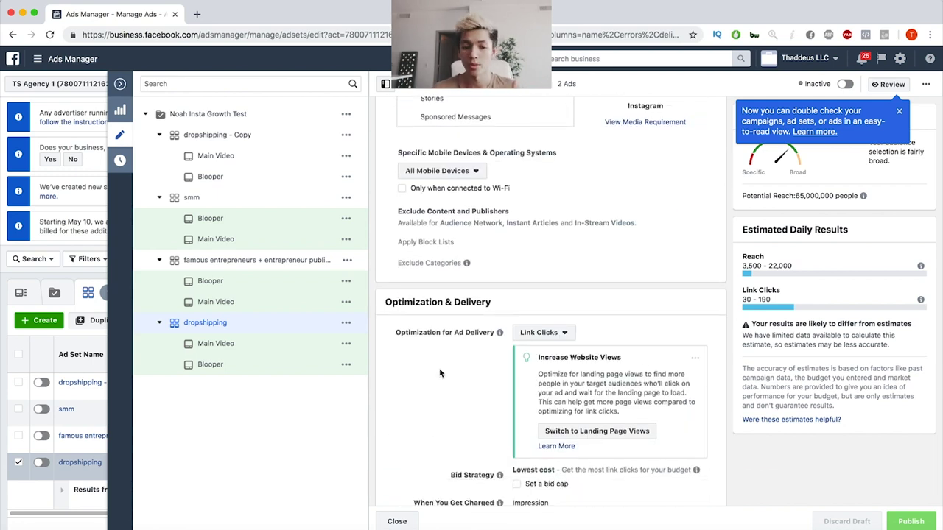
scroll(440, 372, down, 2)
scroll(492, 267, up, 3)
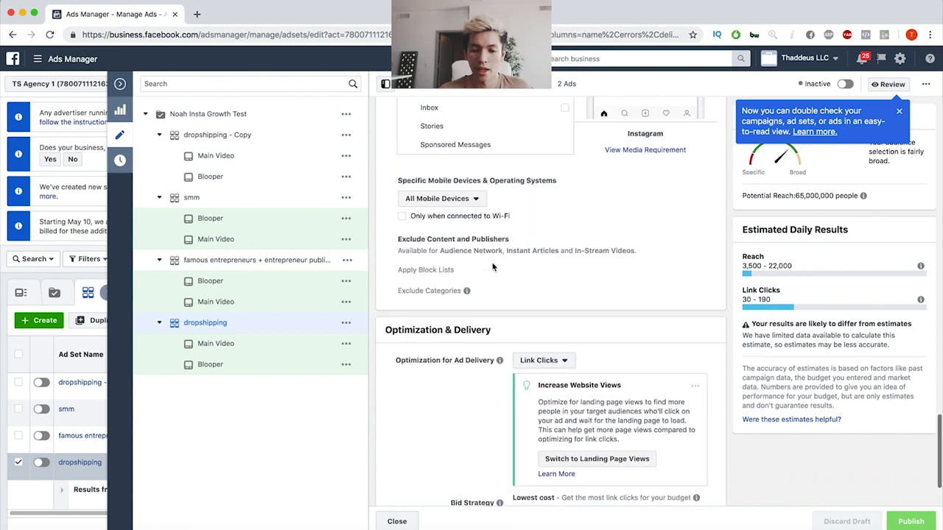
scroll(492, 267, up, 7)
scroll(534, 120, down, 2)
scroll(566, 150, up, 3)
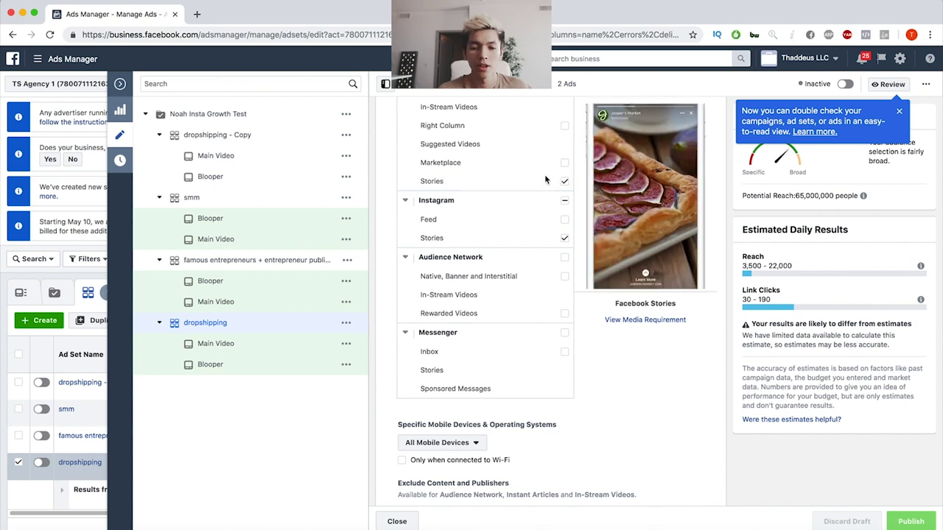
scroll(563, 192, up, 1)
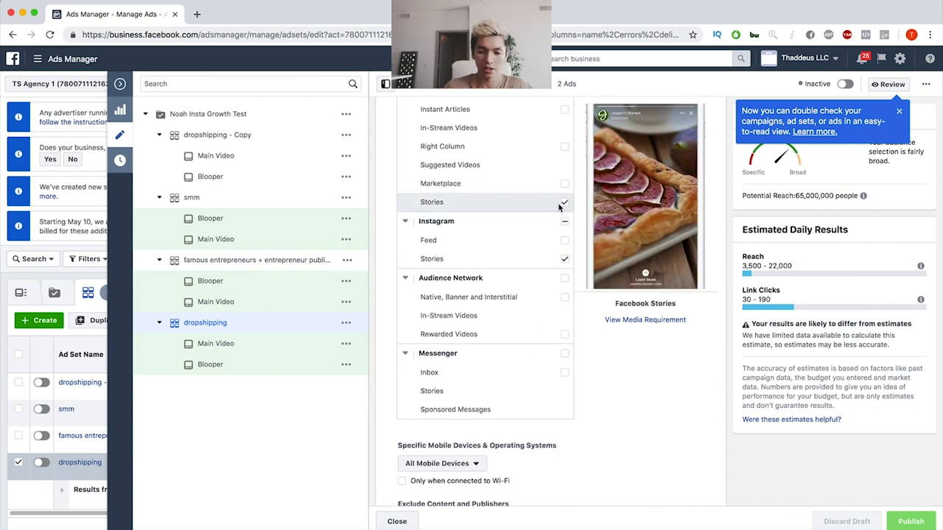
scroll(471, 258, down, 5)
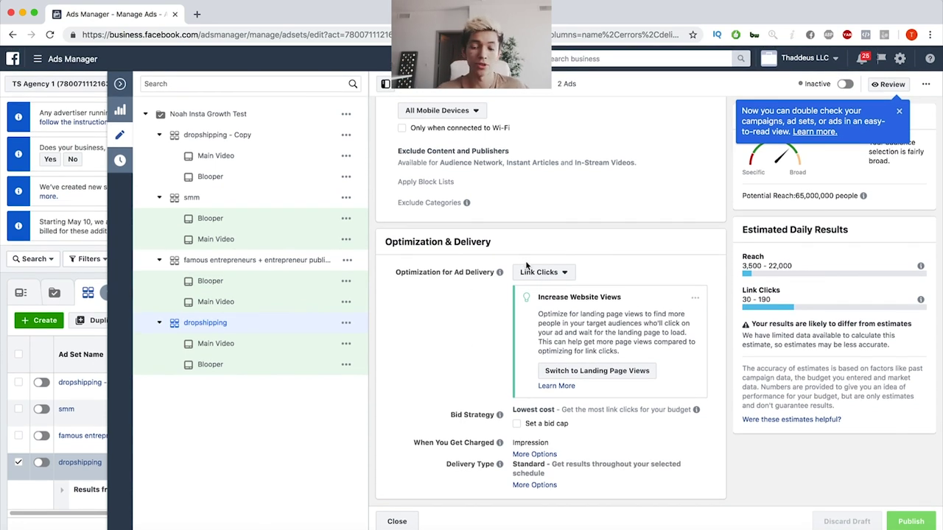
- Dismiss the review tip covering the Audience Definition and return to the ad set's detailed targeting
click(898, 111)
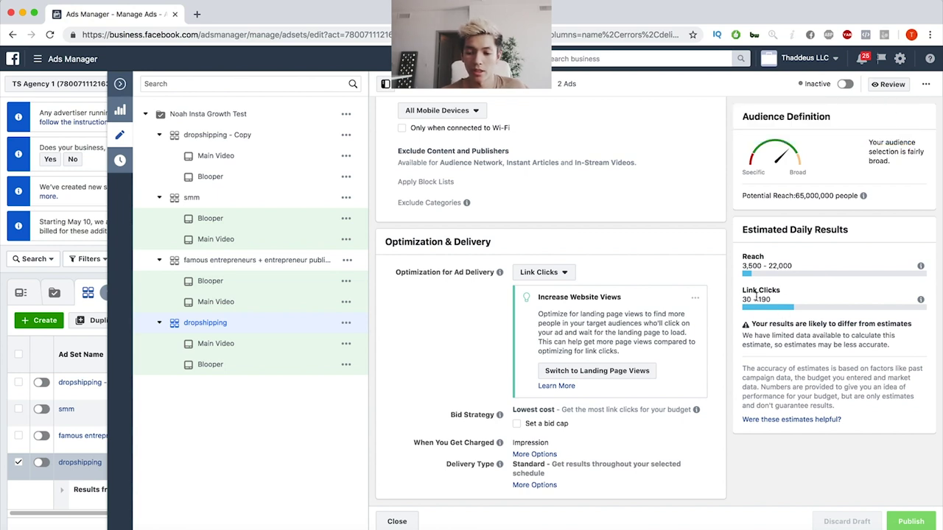
scroll(604, 163, up, 10)
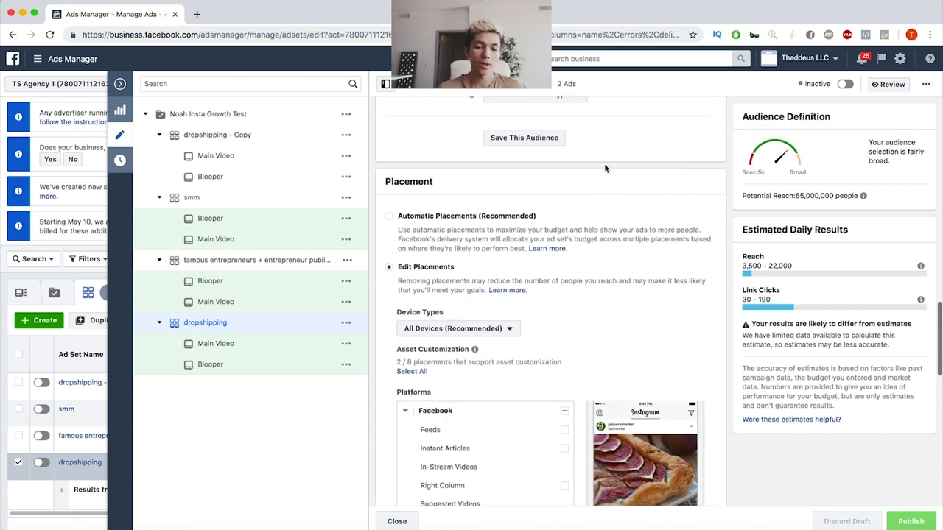
scroll(508, 221, up, 3)
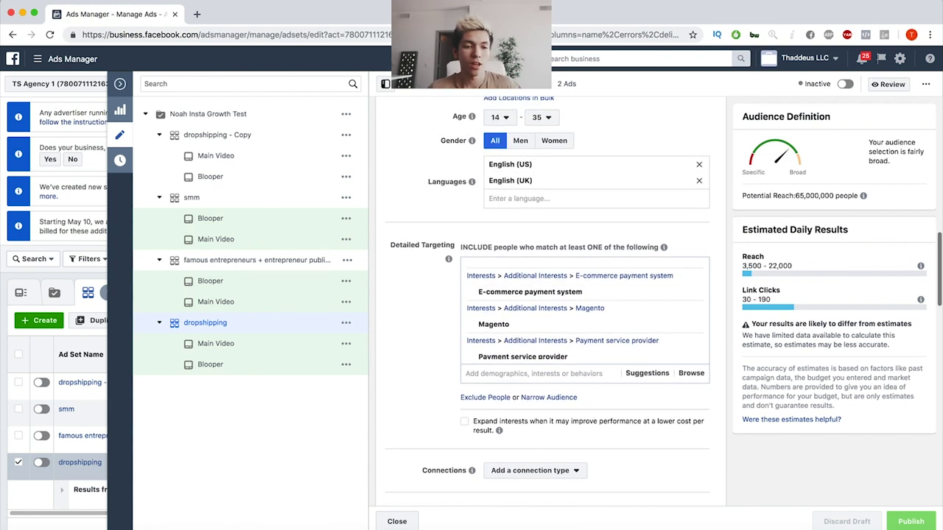
- Open Social Blade in a new browser tab and examine the Instagram account's historical follower graphs and daily and monthly averages
click(197, 14)
text(soci)
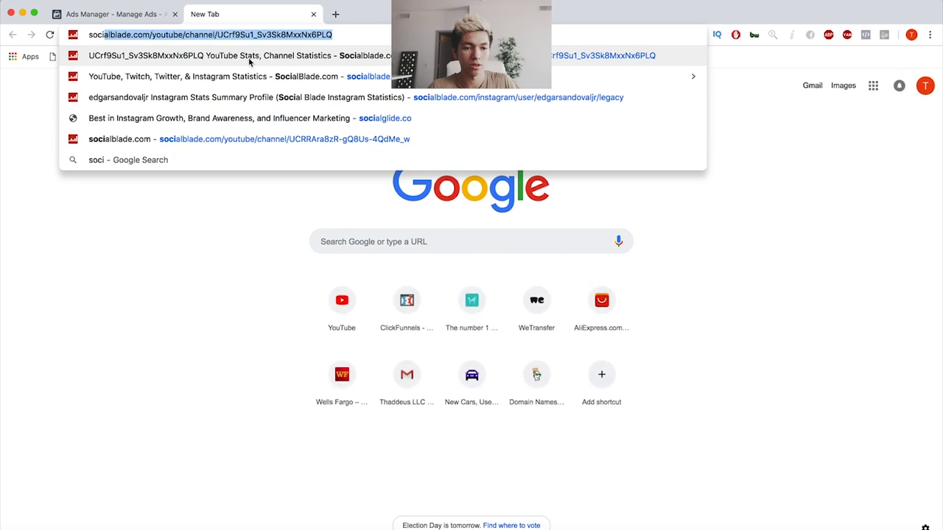
text(alb)
key(BackSpace)
key(BackSpace)
key(BackSpace)
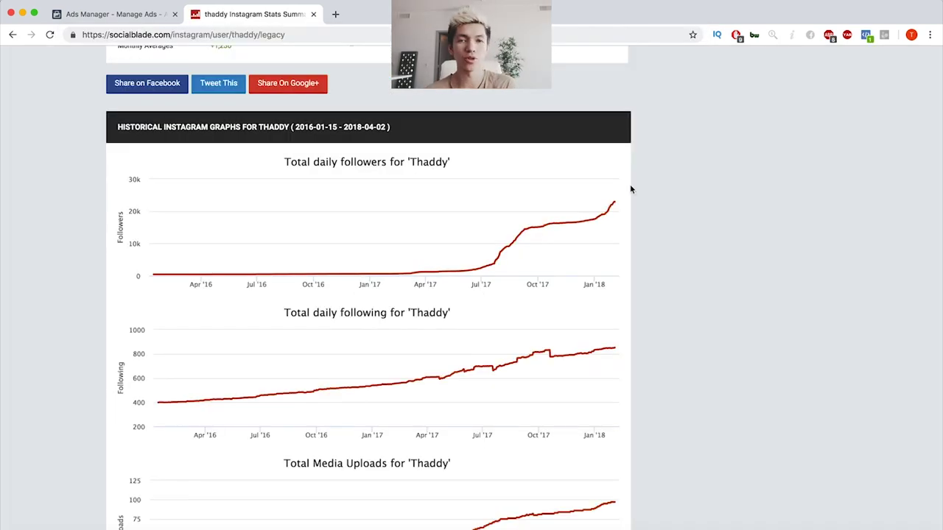
scroll(630, 190, up, 2)
scroll(628, 142, down, 1)
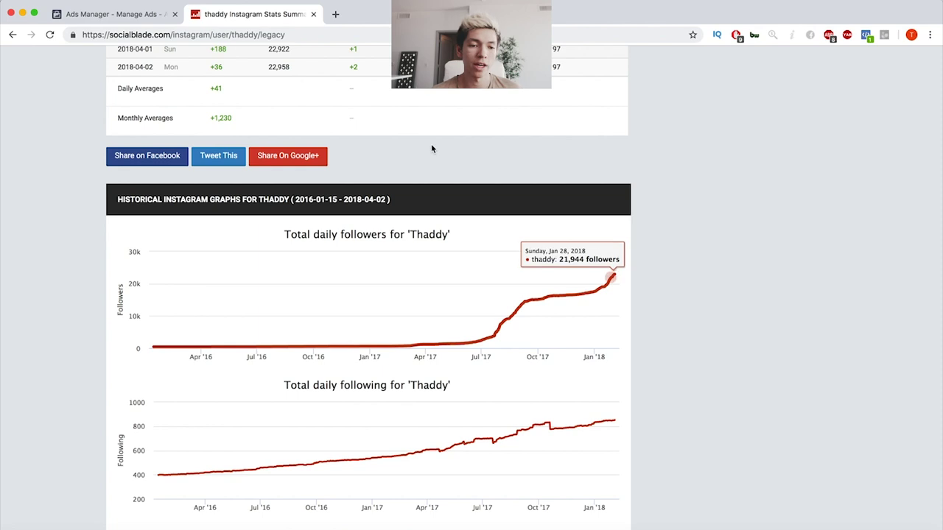
- Switch back to Ads Manager and look through the dropshipping ad set's detailed targeting interests again
click(129, 17)
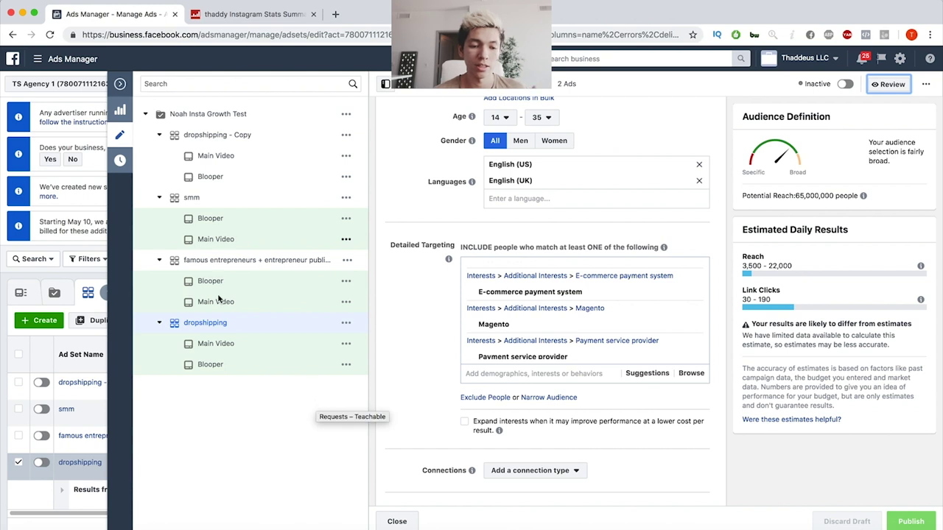
scroll(538, 304, down, 5)
scroll(538, 304, up, 8)
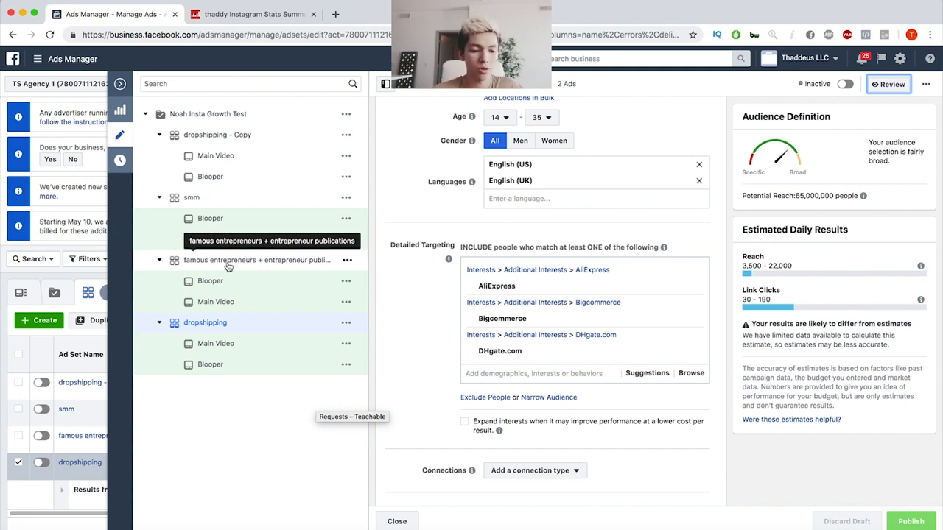
- Open the "famous entrepreneurs + entrepreneur publications" ad set and read through the entrepreneur interests in its first detailed targeting group
click(324, 268)
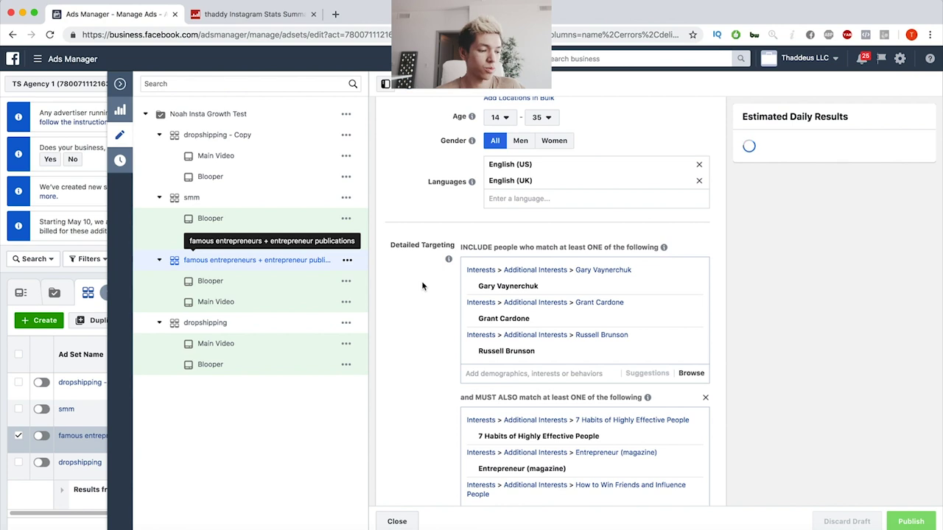
mouse_move(589, 313)
scroll(626, 320, down, 1)
scroll(626, 321, up, 1)
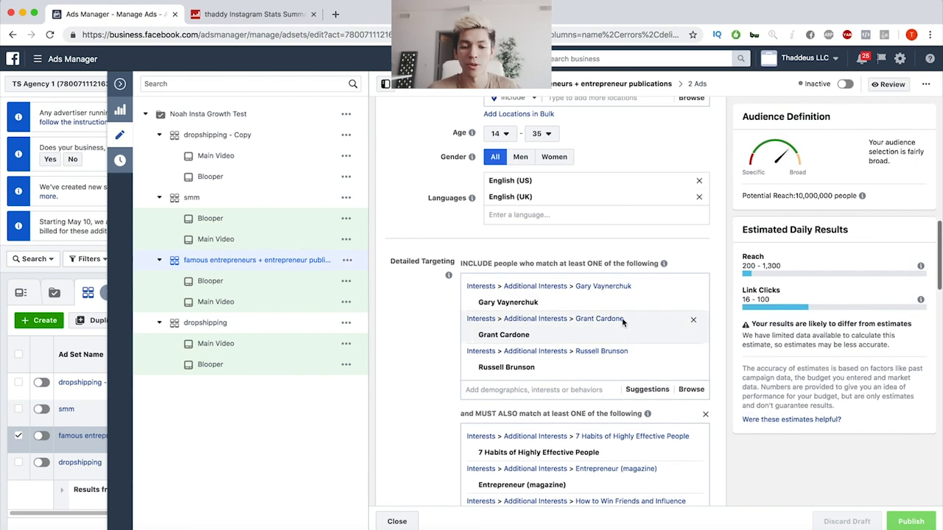
scroll(582, 309, down, 3)
scroll(582, 309, down, 3)
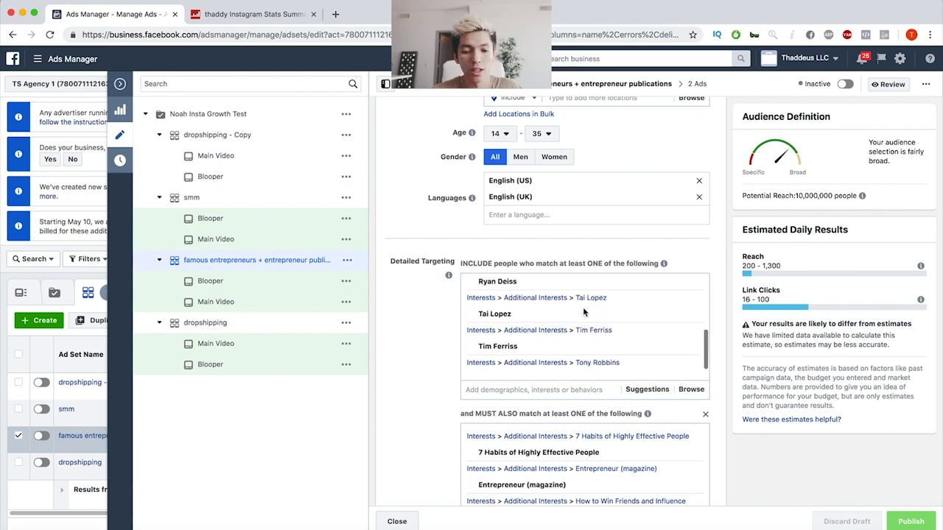
mouse_move(472, 343)
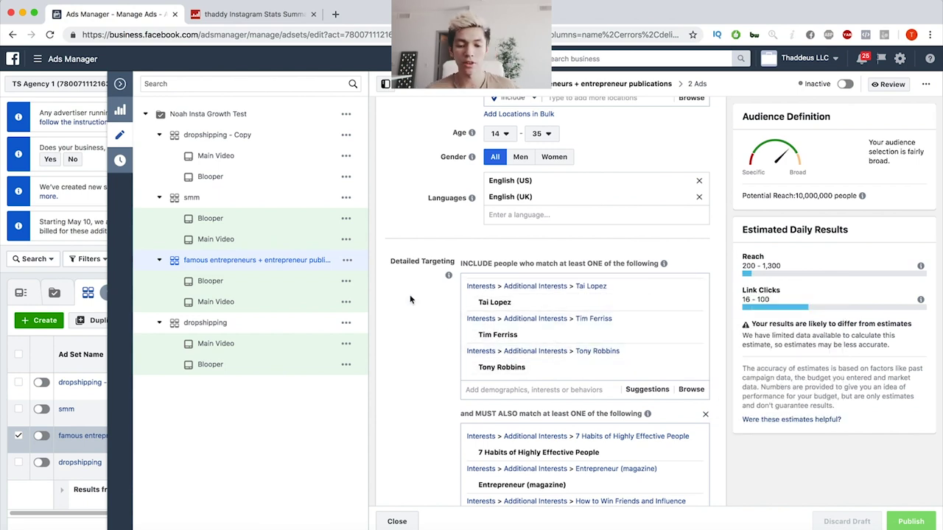
- Read through the books and publications in the ad set's "and MUST ALSO match at least ONE of the following" targeting group
scroll(410, 299, down, 5)
scroll(589, 306, down, 2)
scroll(589, 306, up, 2)
mouse_move(566, 285)
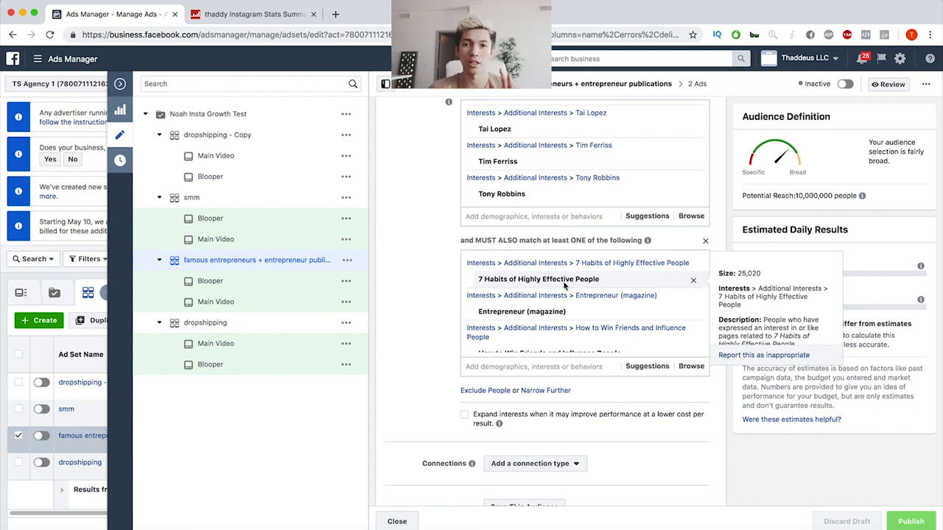
scroll(569, 299, down, 5)
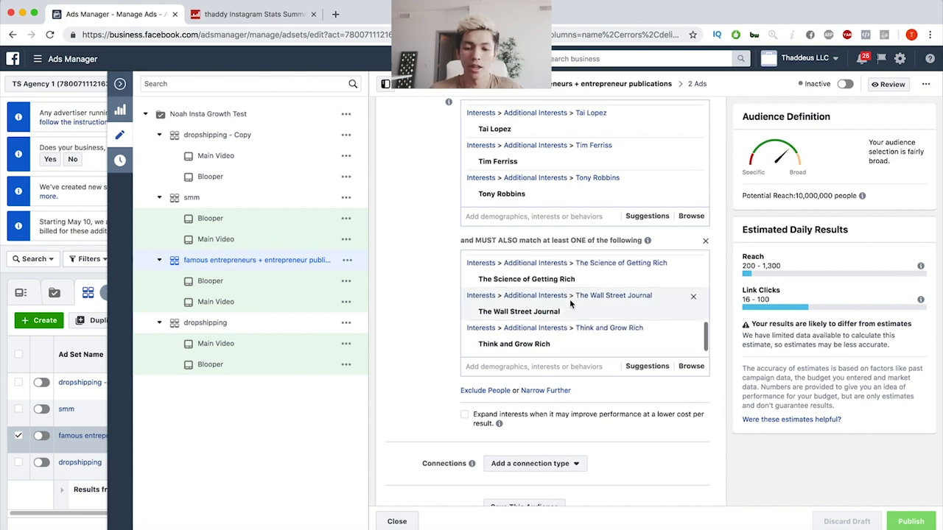
scroll(567, 318, down, 2)
scroll(560, 301, up, 5)
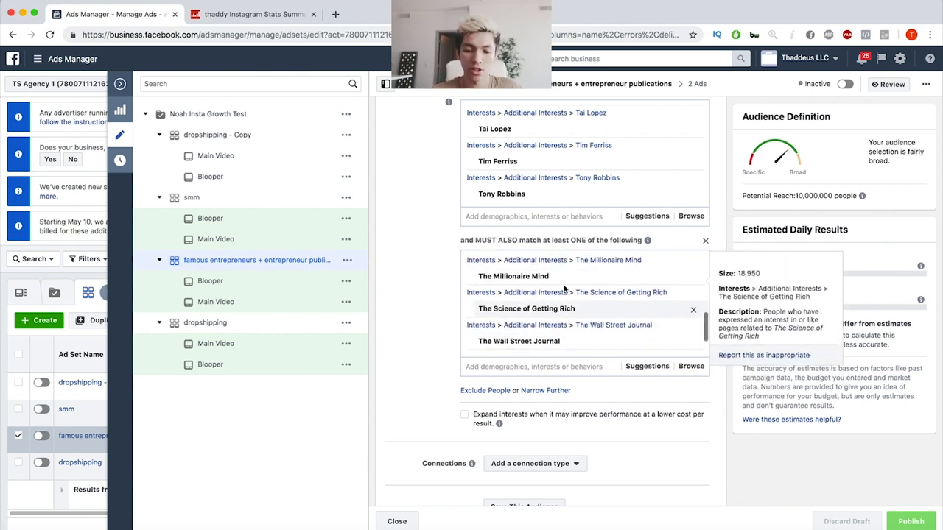
scroll(548, 282, up, 3)
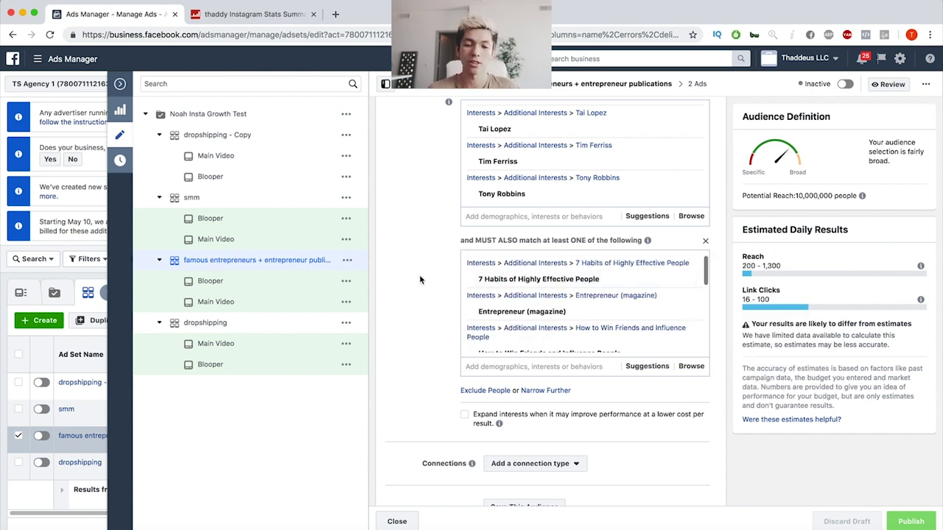
scroll(420, 280, down, 3)
scroll(419, 280, up, 3)
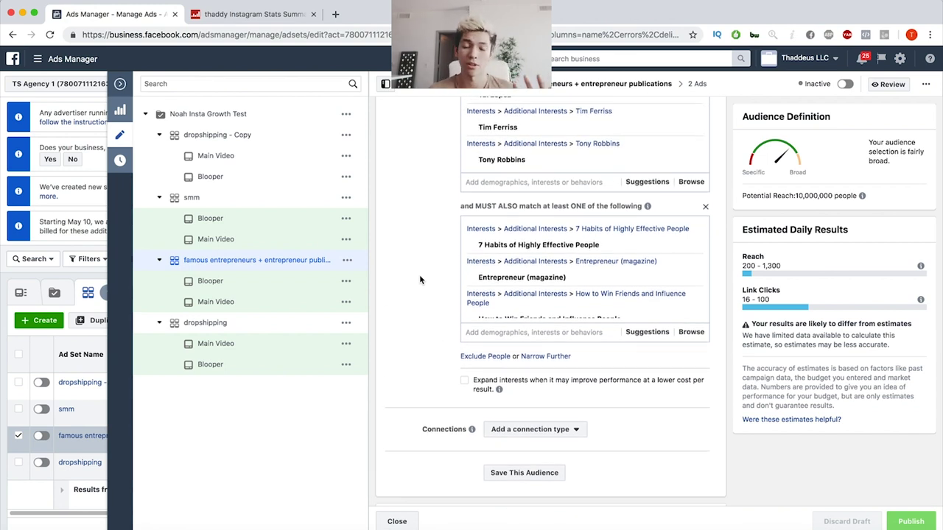
- Review the entrepreneur ad set's placements, locations, age range, gender and languages, and return to its detailed targeting
scroll(419, 279, up, 4)
scroll(598, 254, down, 7)
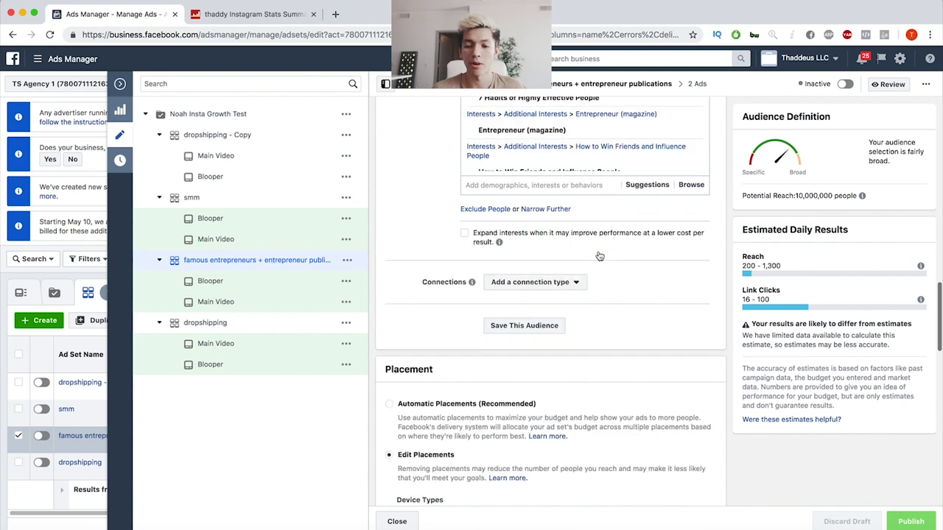
scroll(598, 255, down, 10)
scroll(599, 255, up, 9)
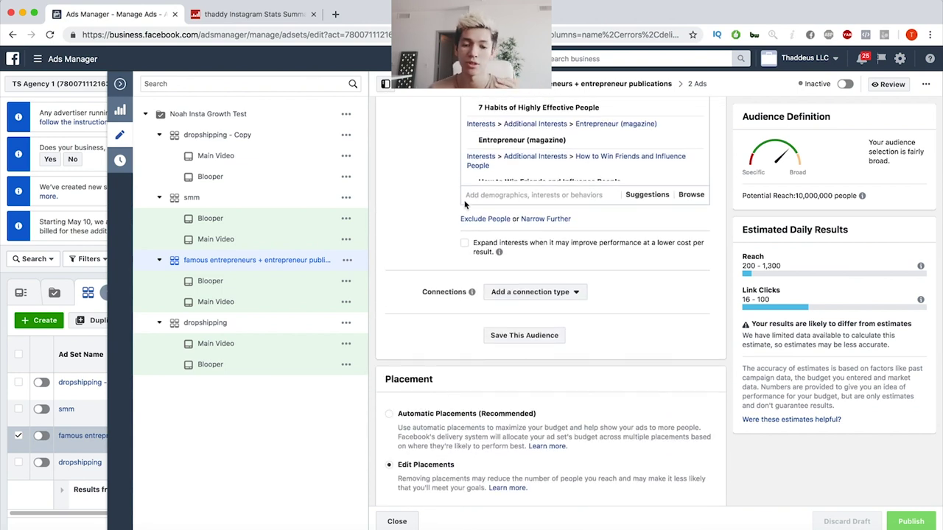
scroll(460, 218, up, 6)
scroll(451, 236, up, 2)
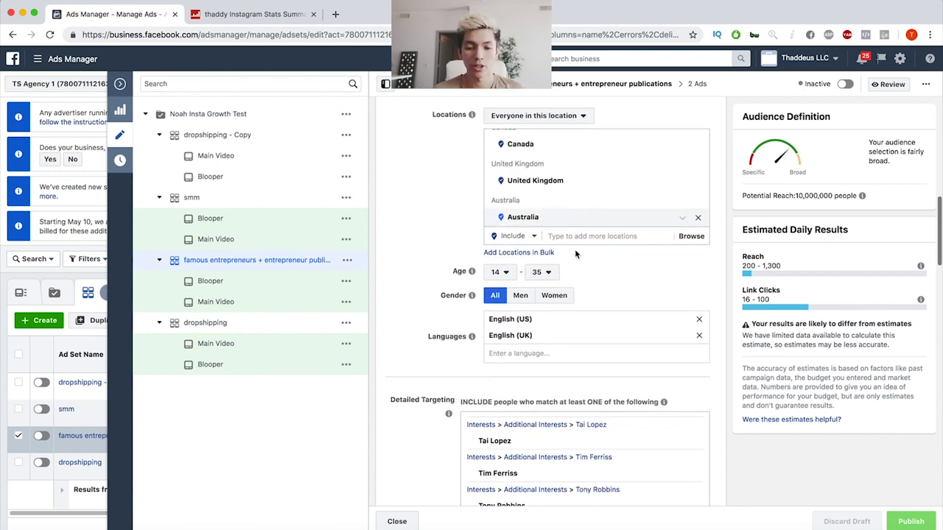
scroll(610, 228, down, 2)
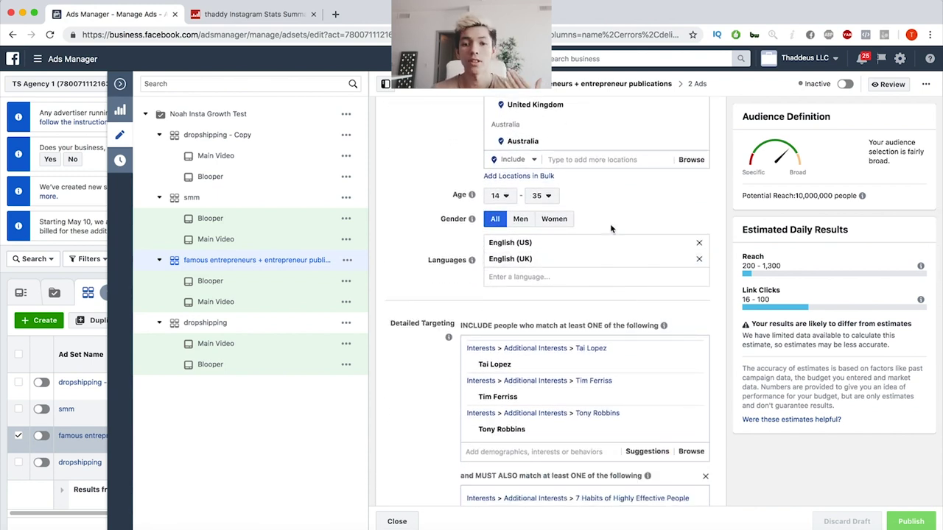
scroll(610, 228, down, 1)
mouse_move(610, 337)
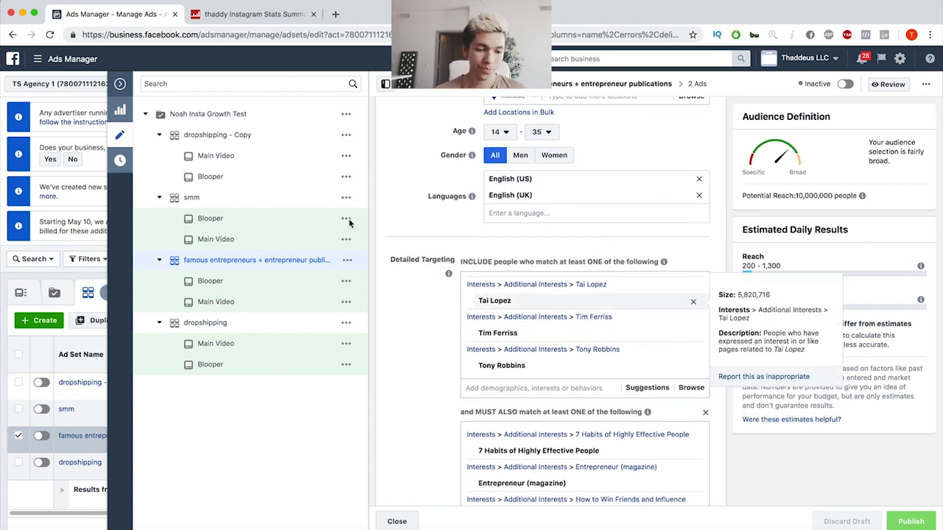
- Open the smm ad set and review its locations, age, gender, languages and detailed targeting interests
click(199, 198)
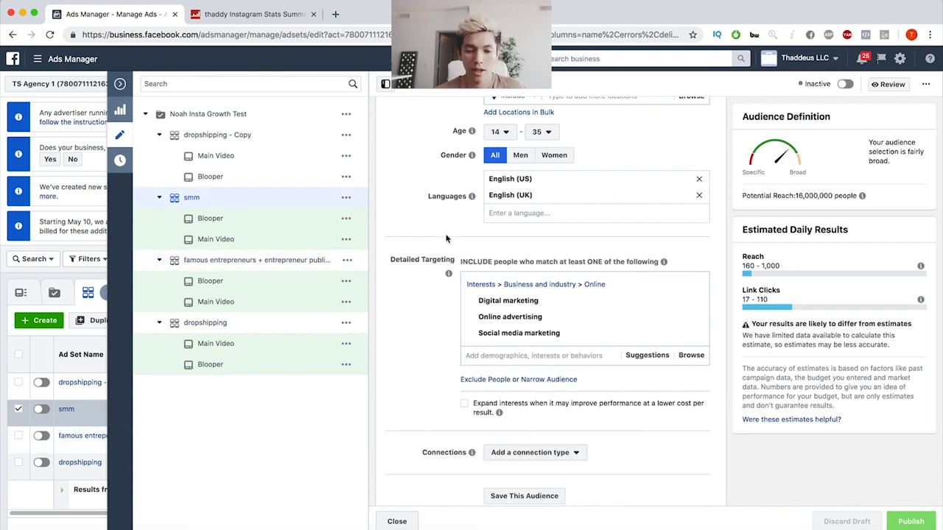
scroll(453, 214, up, 3)
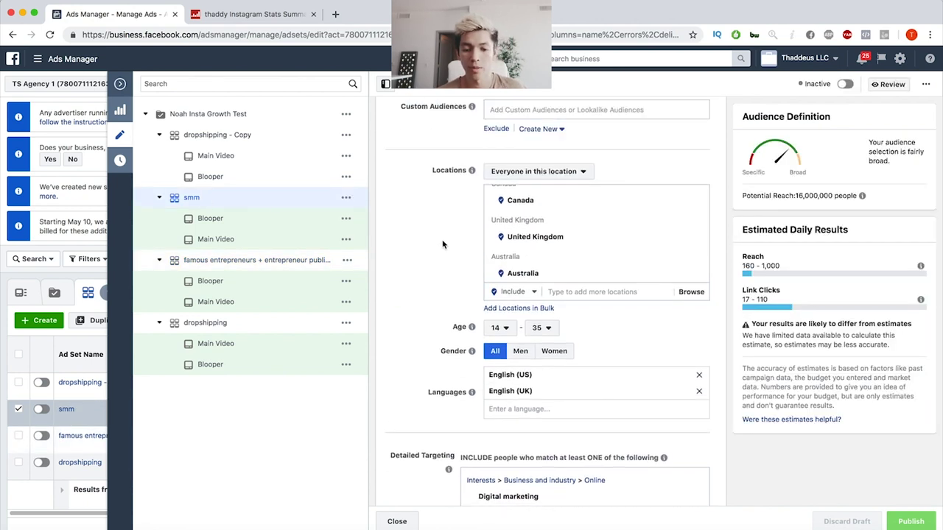
scroll(452, 214, down, 4)
mouse_move(540, 255)
scroll(545, 255, up, 1)
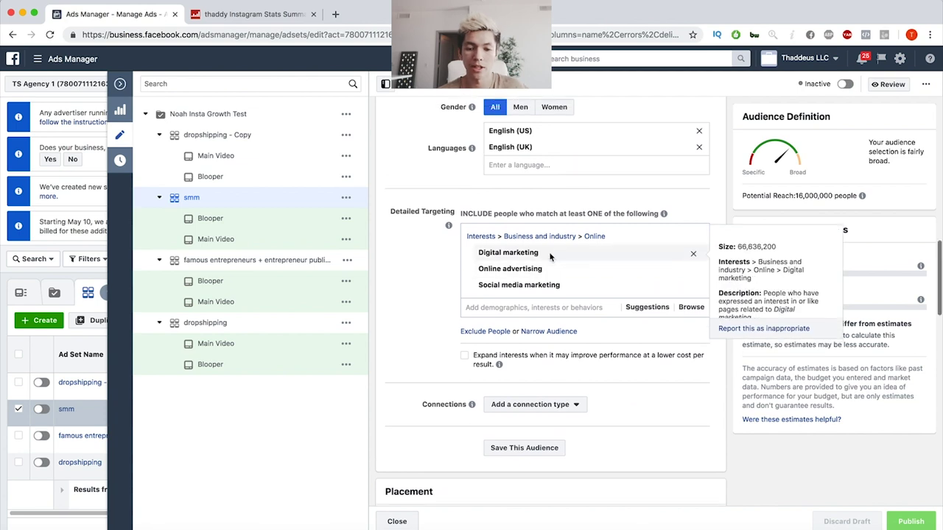
scroll(587, 269, down, 2)
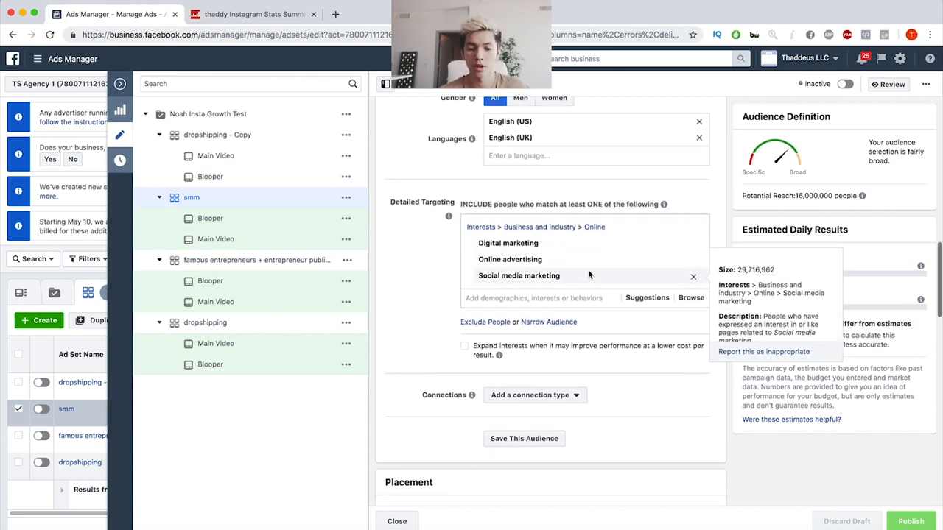
- Check the smm ad set's placement settings and collapse the editing pane to return to the ad sets table
scroll(500, 246, down, 3)
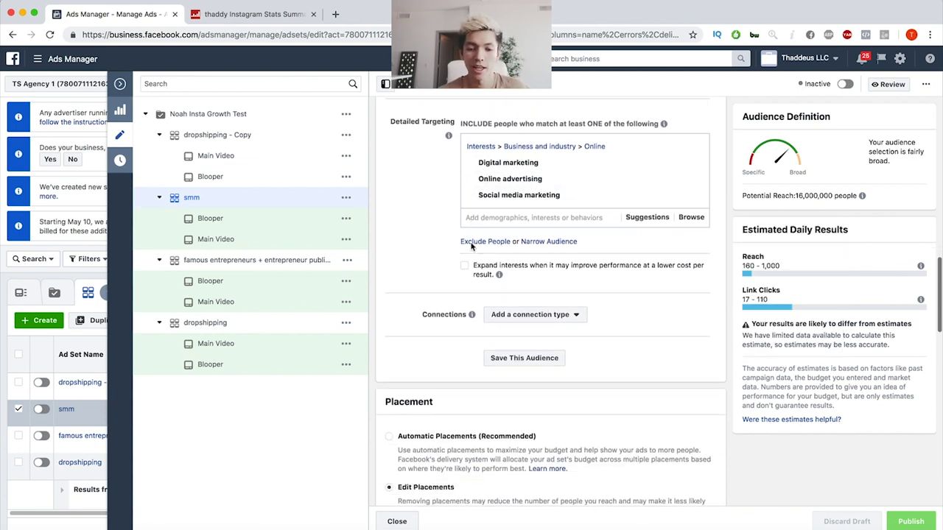
scroll(414, 223, down, 4)
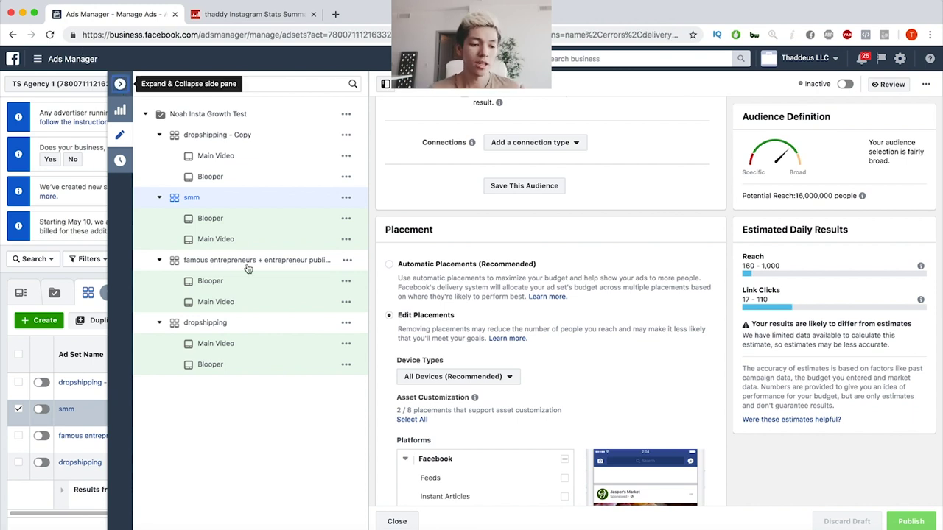
click(121, 86)
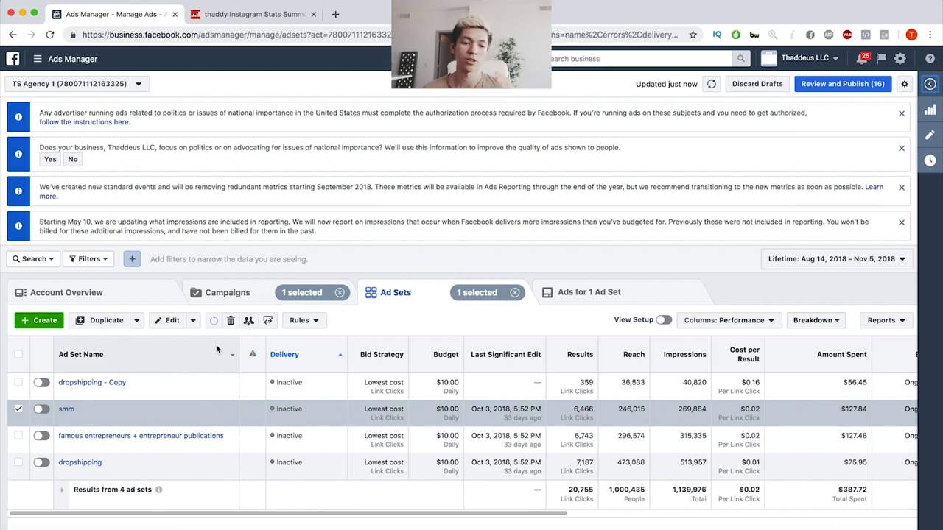